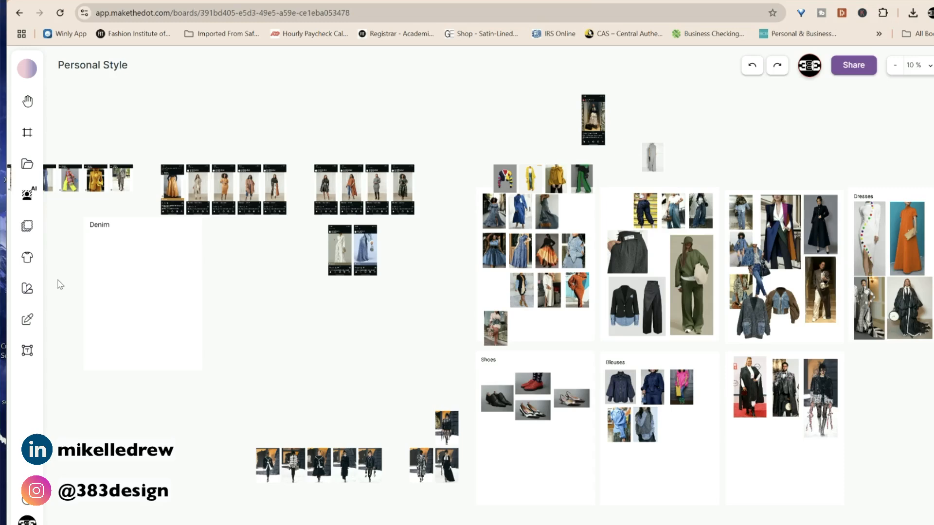
Pan the Personal Style board right so the left-hand clusters and Denim frame sit nearer the centre.
key(h)
drag(400, 332, 594, 335)
scroll(594, 335, down, 2)
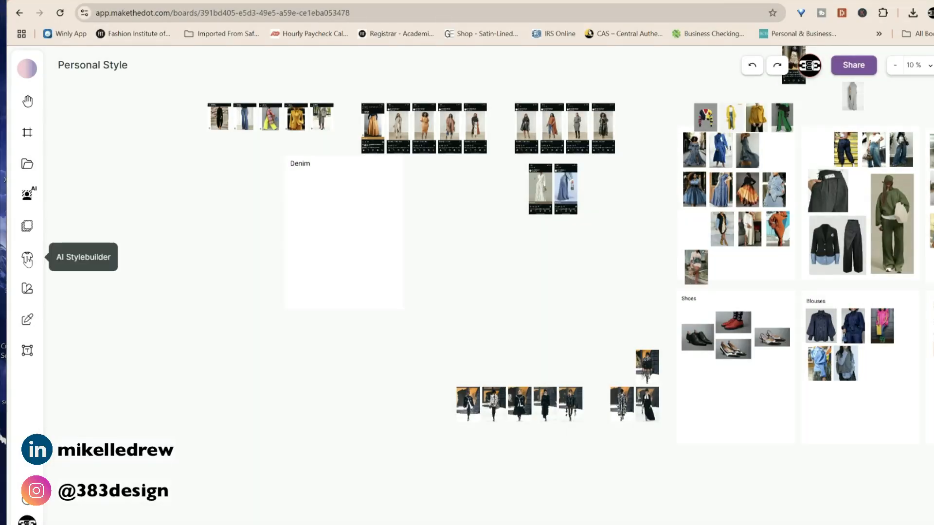
Start an AI Stylebuilder design of type Womenswear with Jacket chosen under Outerwear.
click(28, 259)
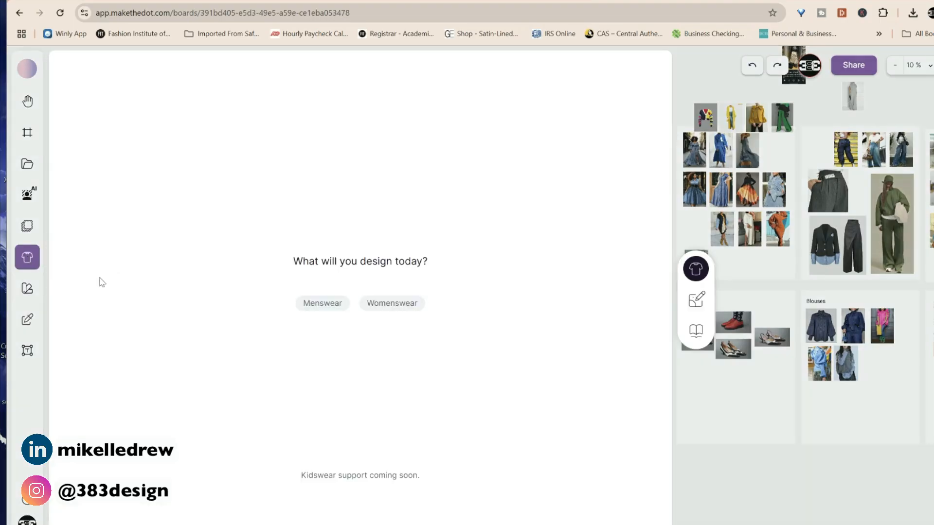
click(411, 312)
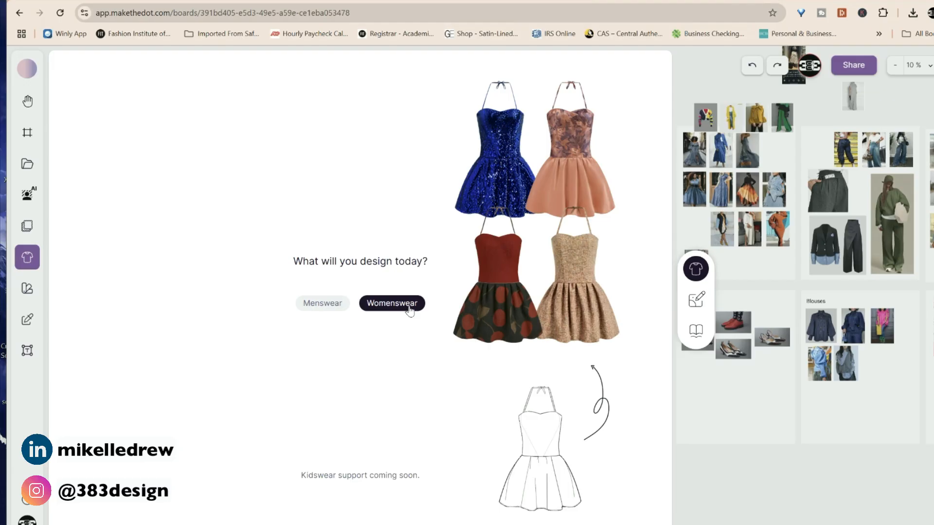
click(411, 312)
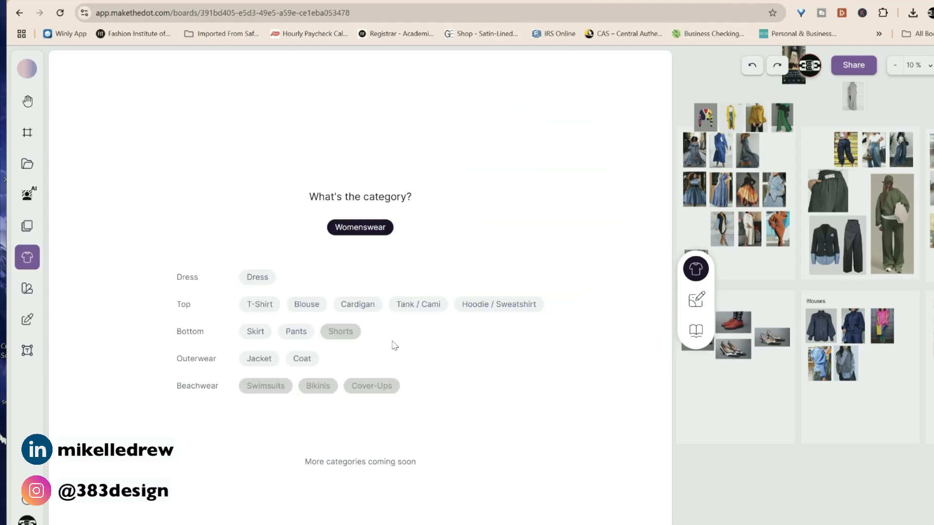
click(258, 360)
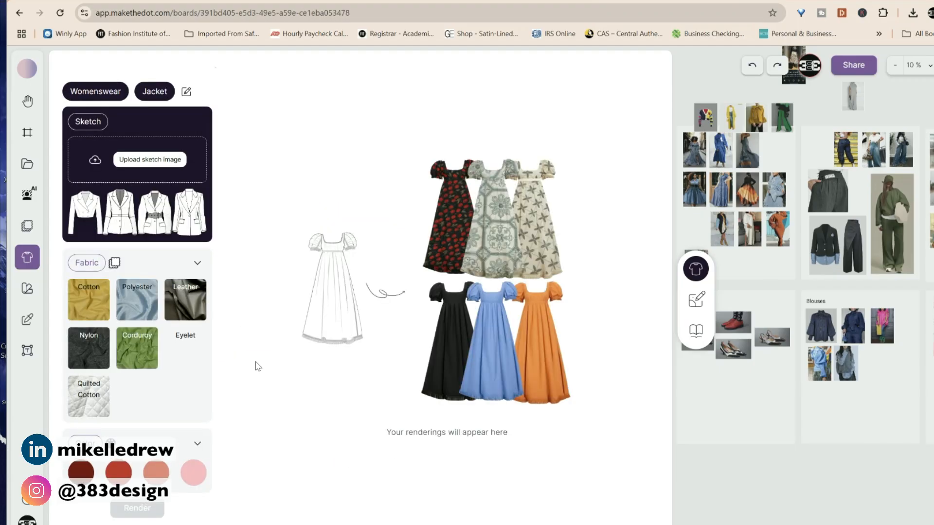
Upload the single-breasted jacket sketch, choose Cotton fabric and expand the colour options.
click(150, 159)
double_click(136, 156)
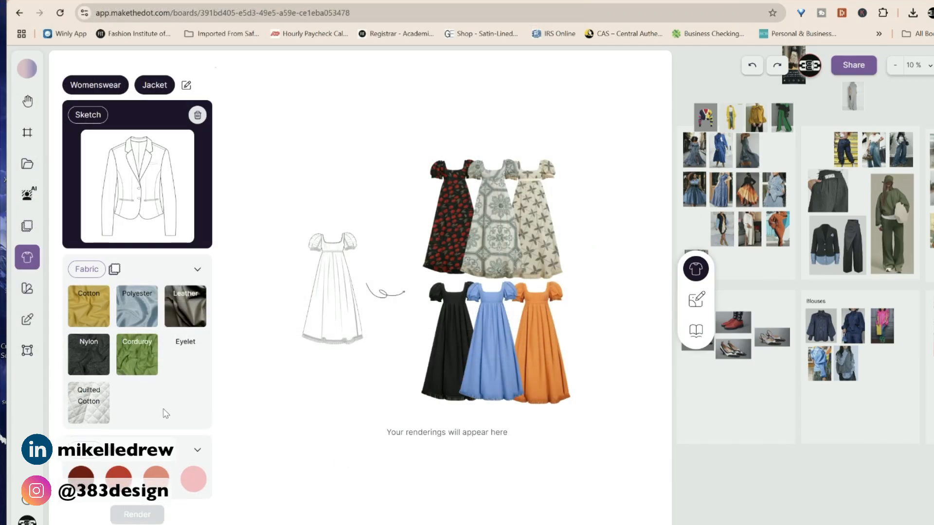
click(89, 307)
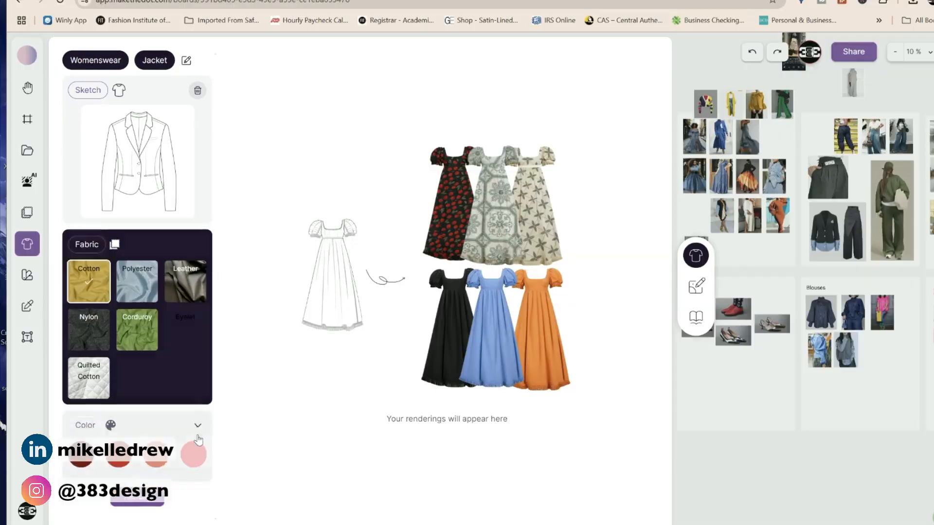
click(197, 438)
scroll(196, 435, down, 5)
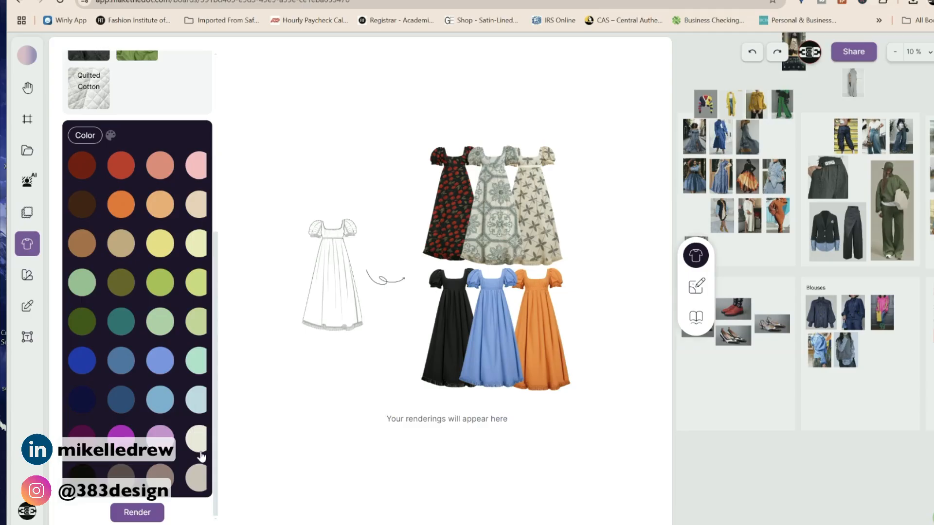
Render the cream cotton jacket sketch into two realistic blazer images.
click(137, 513)
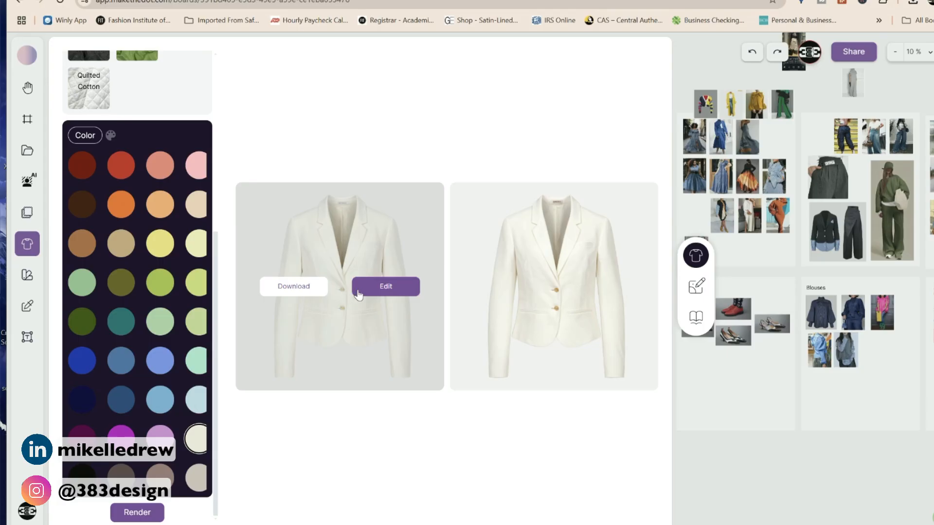
Open the first rendered cream blazer in the part-by-part editing view.
click(386, 288)
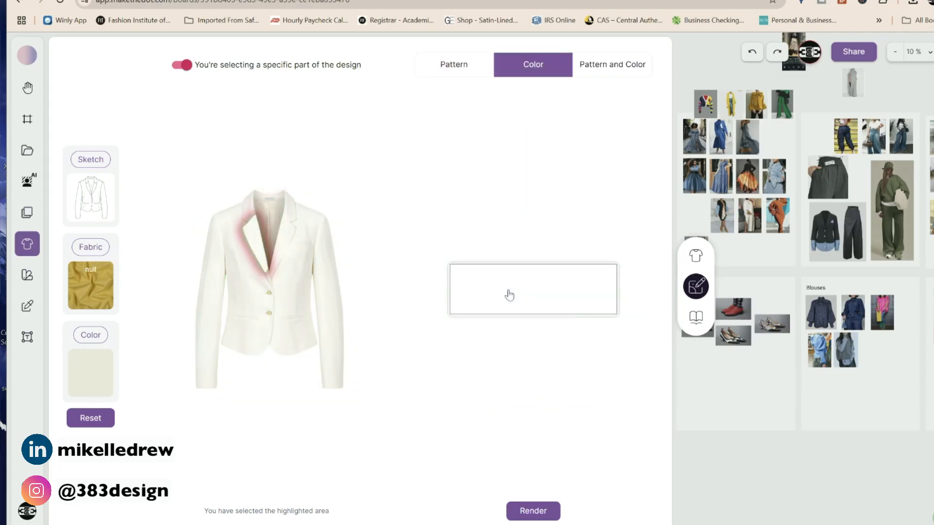
Select both lapels and colour them a strong red.
click(507, 294)
click(550, 331)
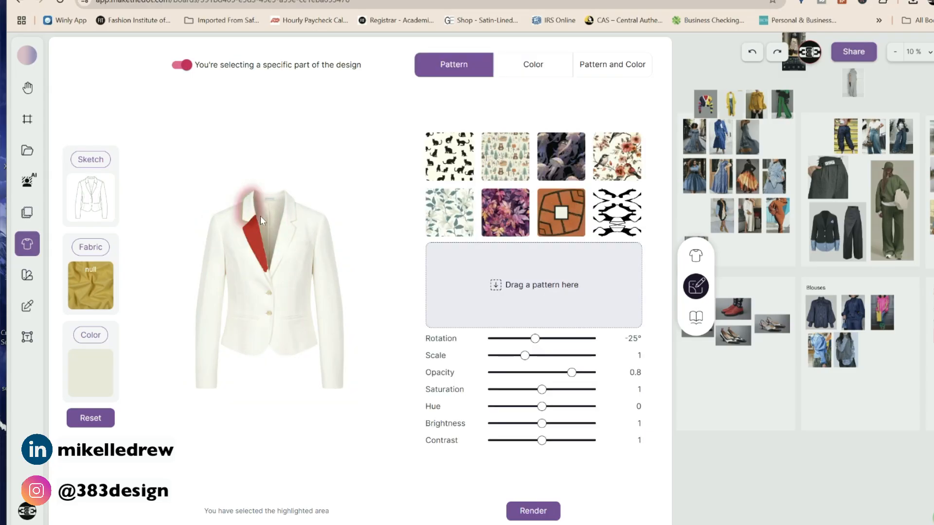
click(533, 64)
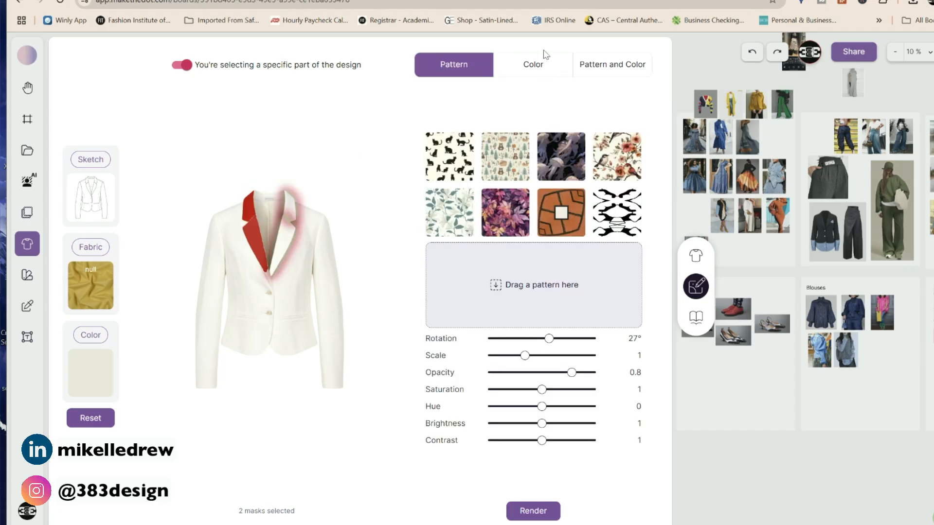
click(535, 63)
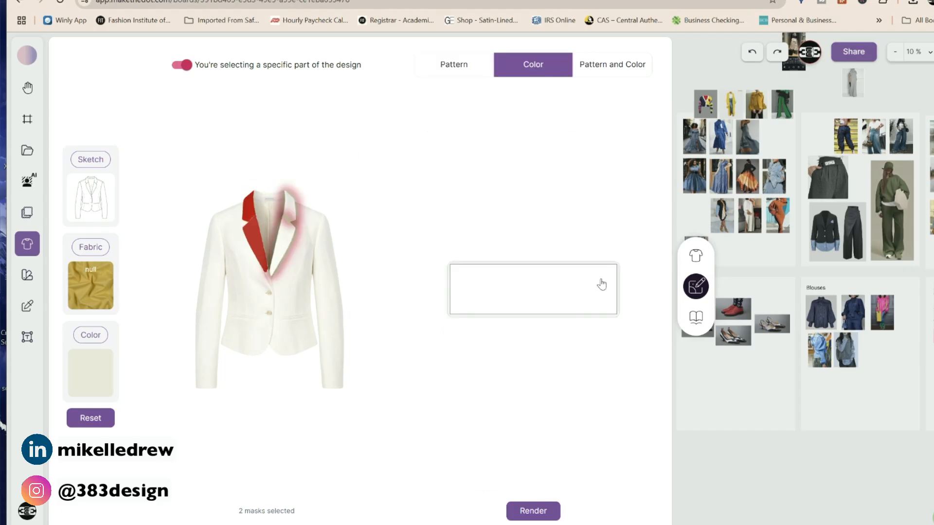
click(602, 284)
Select both pocket welts and colour them dark red.
click(290, 301)
click(247, 322)
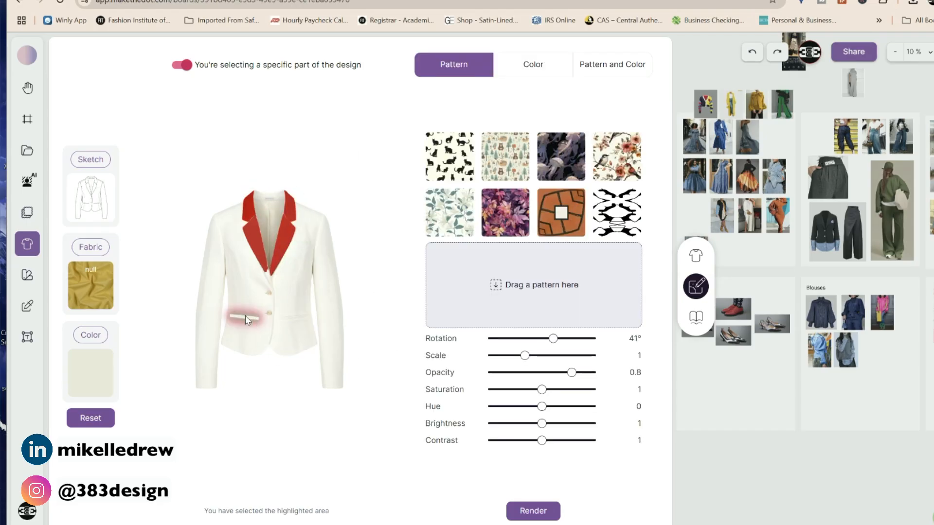
click(294, 321)
click(541, 64)
click(588, 293)
click(567, 361)
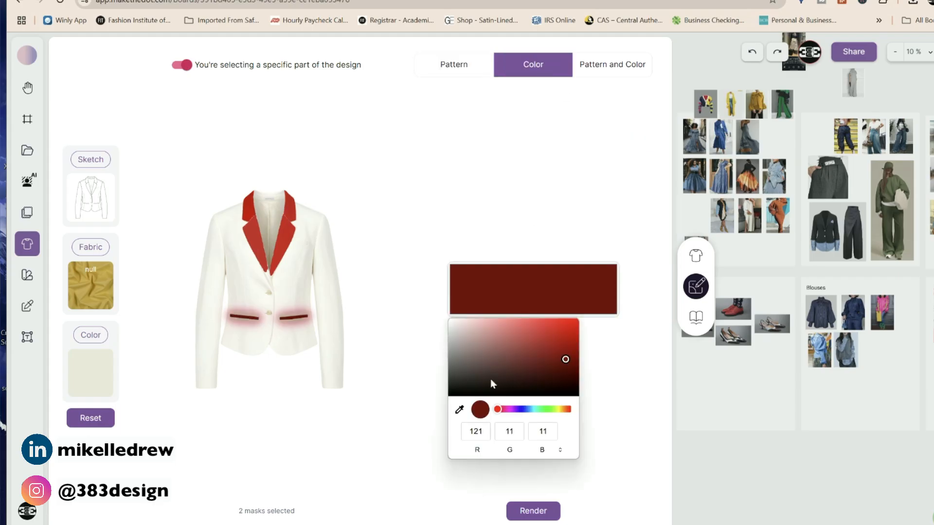
Select three more jacket parts and apply the cat print to them.
click(291, 347)
click(259, 315)
click(238, 298)
click(457, 160)
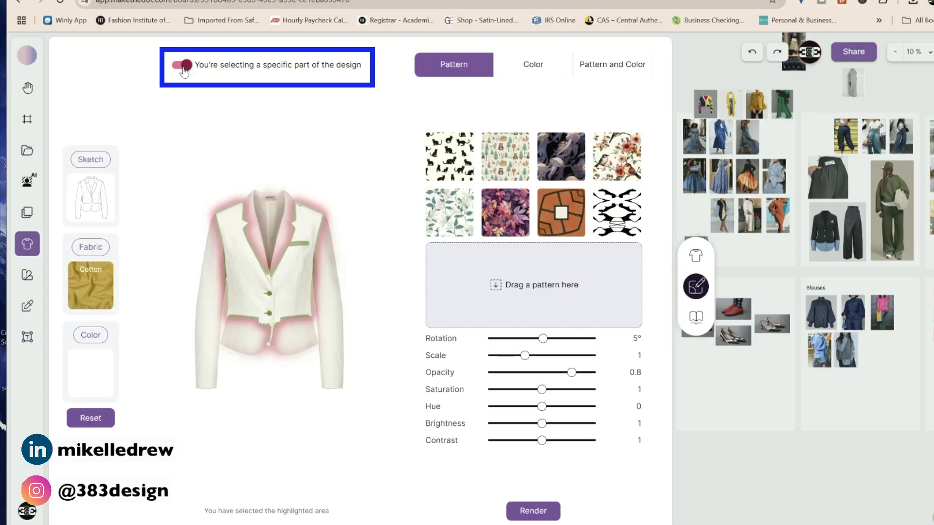
Apply the cat print to the whole blazer, rotated to -42°, and test its saturation.
click(184, 67)
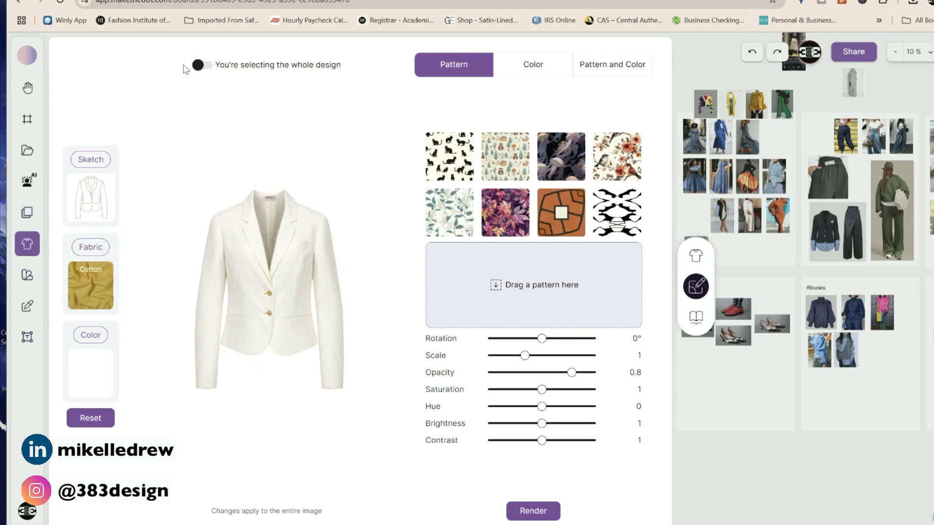
click(446, 163)
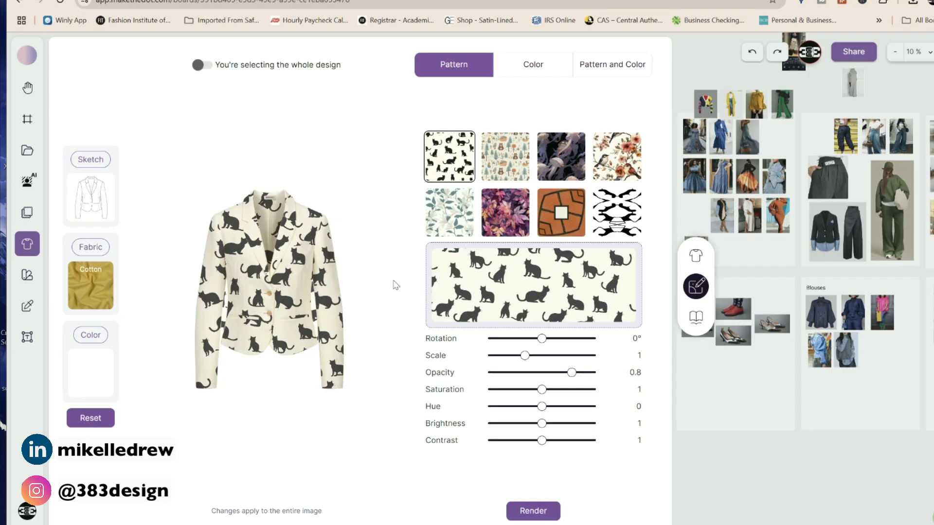
drag(541, 338, 512, 360)
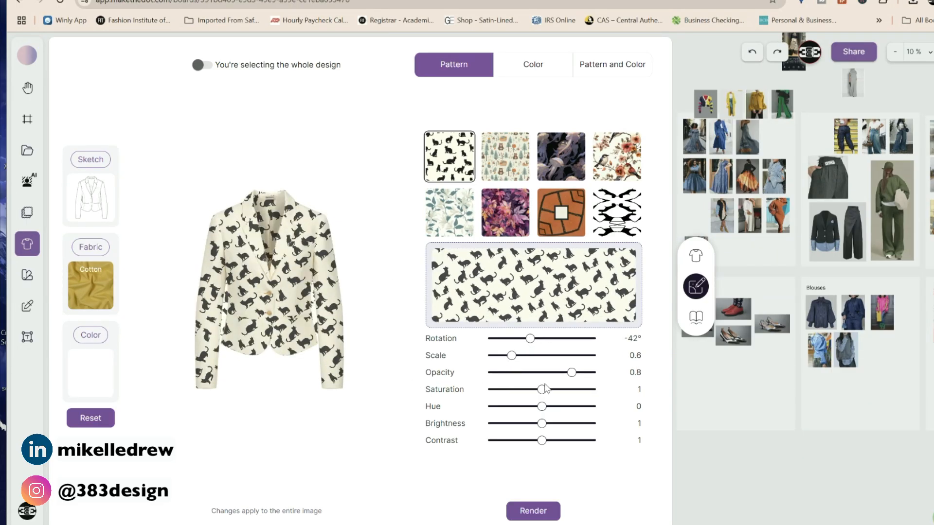
drag(541, 390, 551, 412)
click(531, 70)
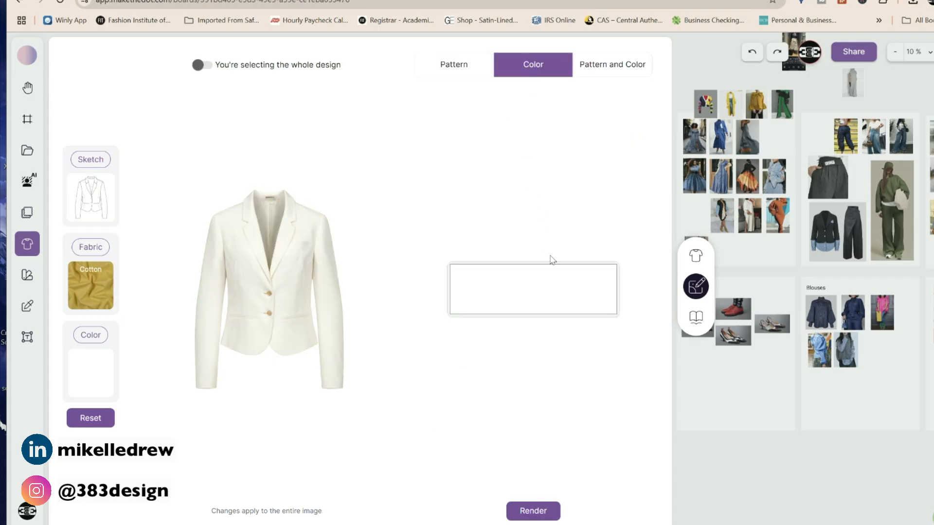
Try red and dark brown on the whole blazer, then settle on dark slate navy (53, 64, 75).
click(579, 302)
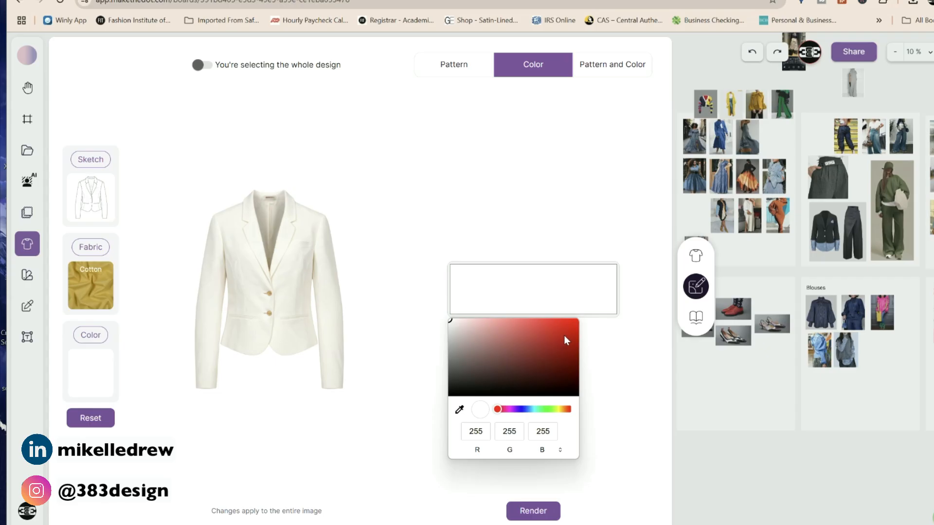
click(564, 336)
click(526, 354)
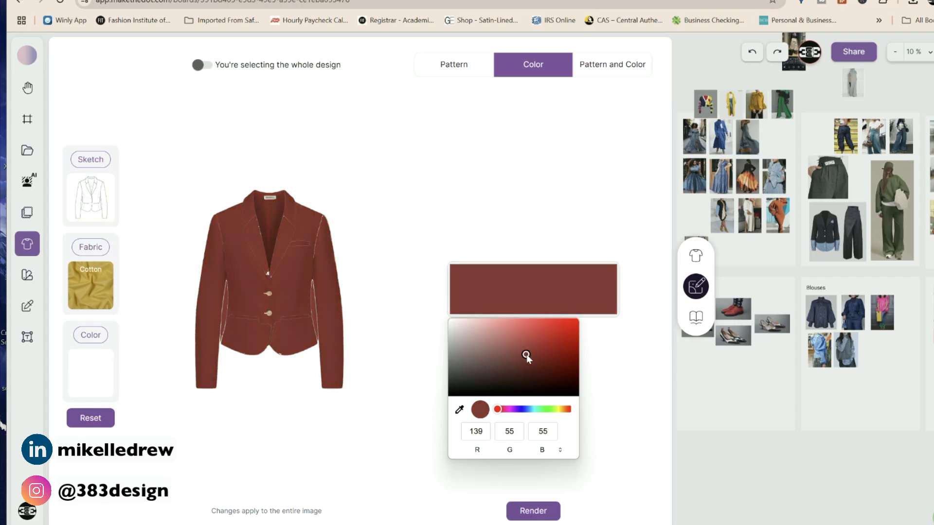
click(474, 344)
click(486, 373)
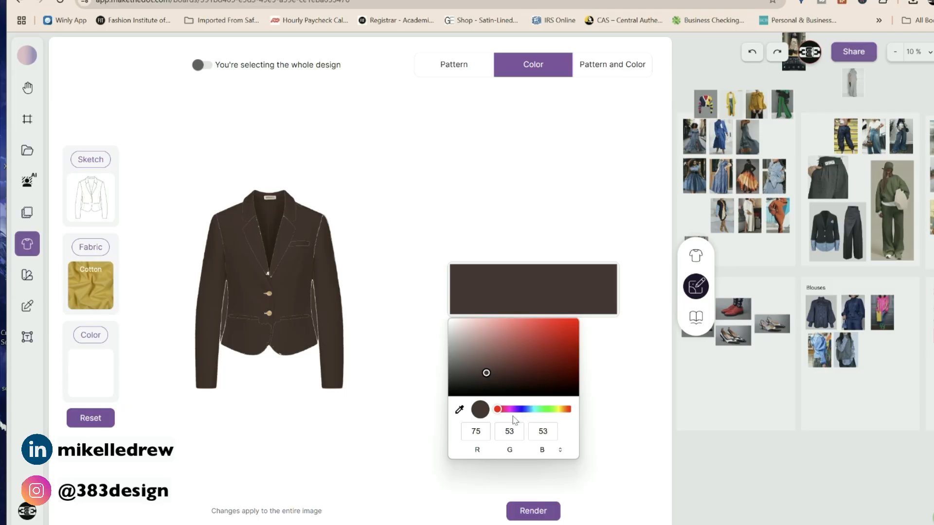
drag(521, 409, 527, 410)
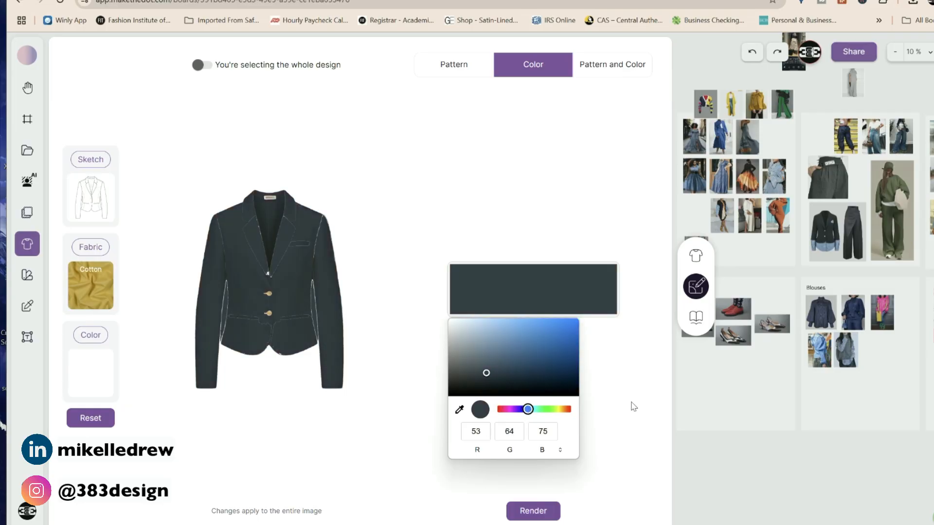
click(617, 368)
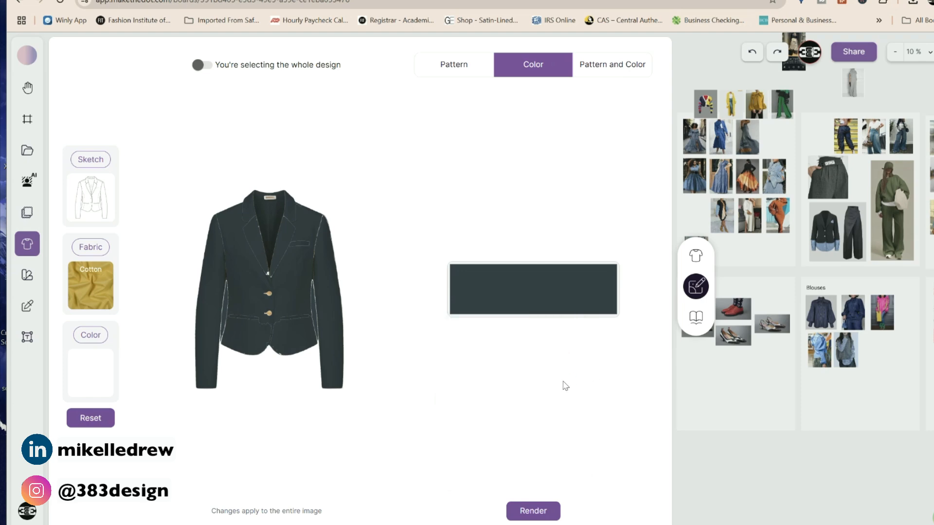
click(488, 285)
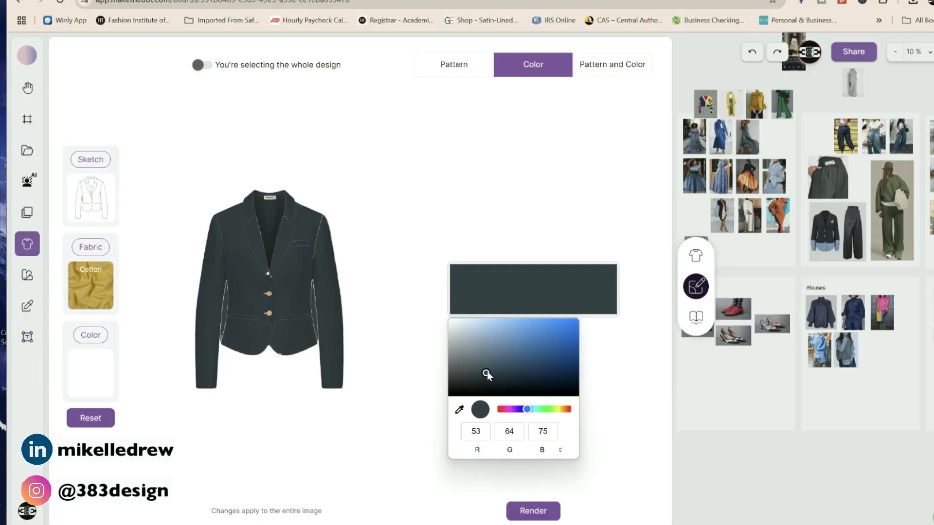
Set the whole blazer colour to pure white, RGB 255/255/255.
drag(486, 375, 448, 320)
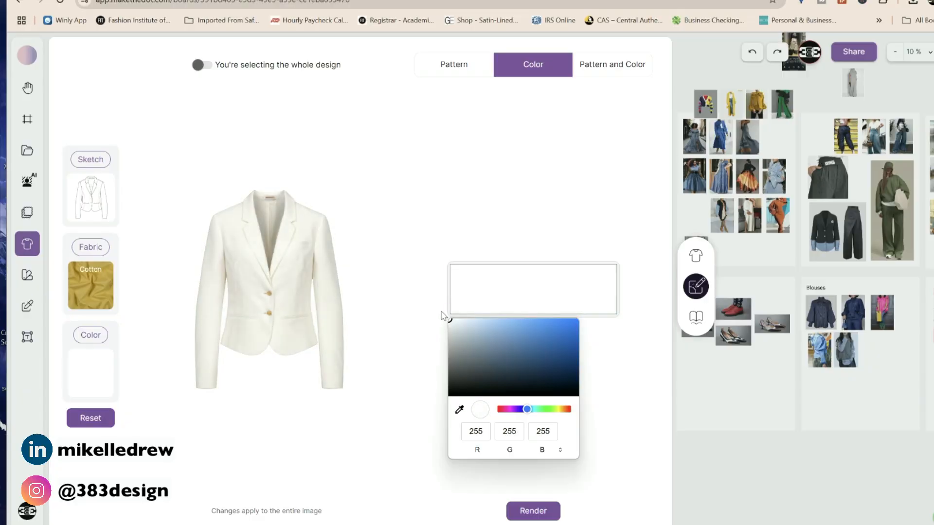